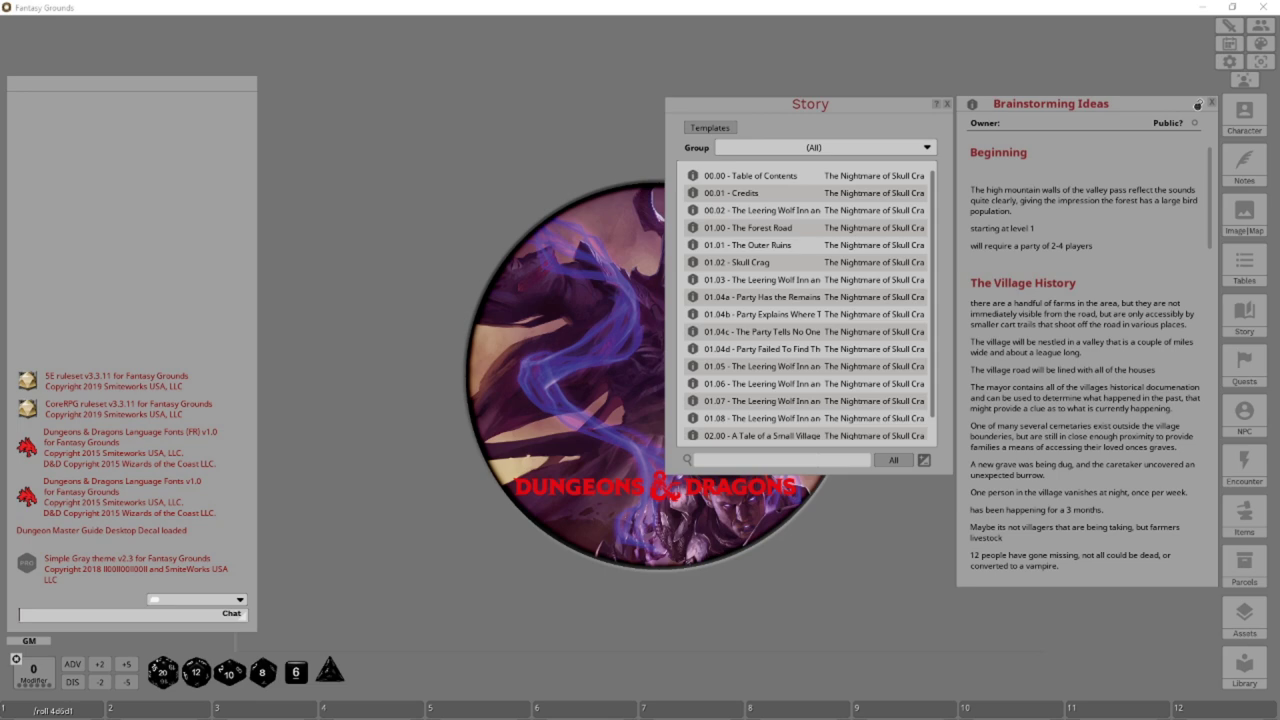
# View the campaign folder "The Nightmare of Skull Crag - Master" in File Explorer and close it.
pyautogui.moveTo(0, 177); pyautogui.dragTo(646, 168)
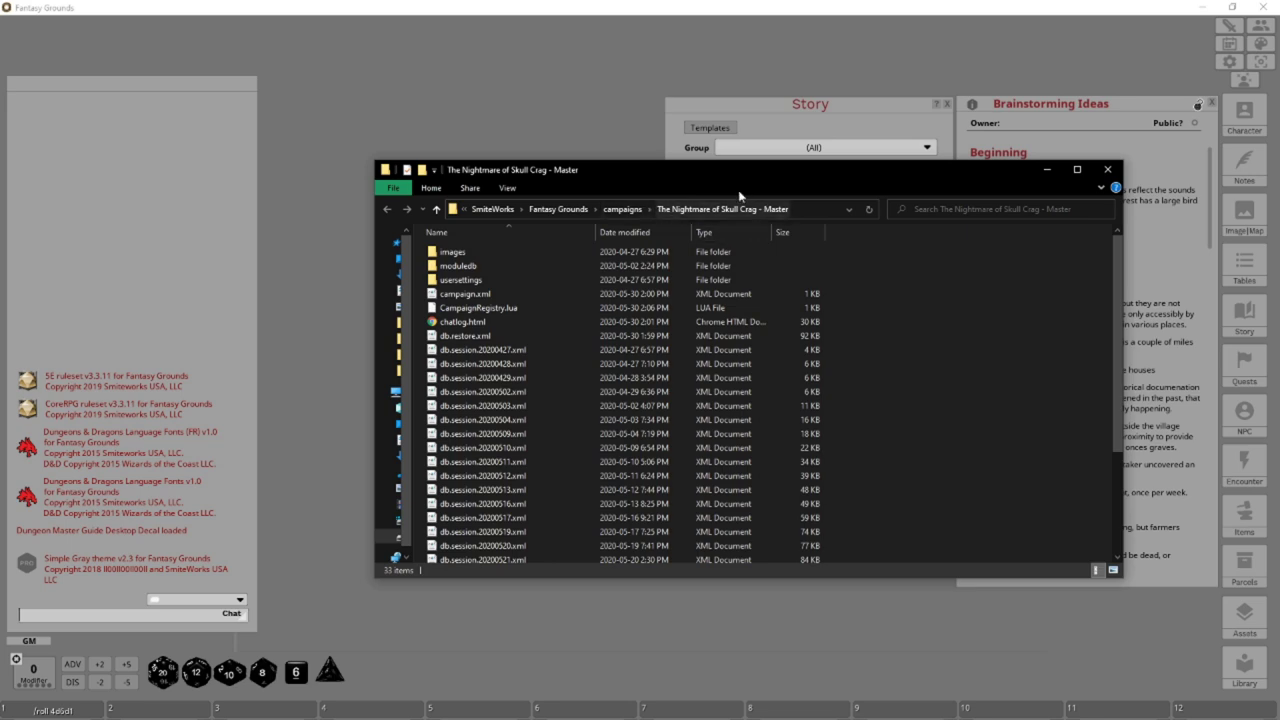
pyautogui.click(1107, 170)
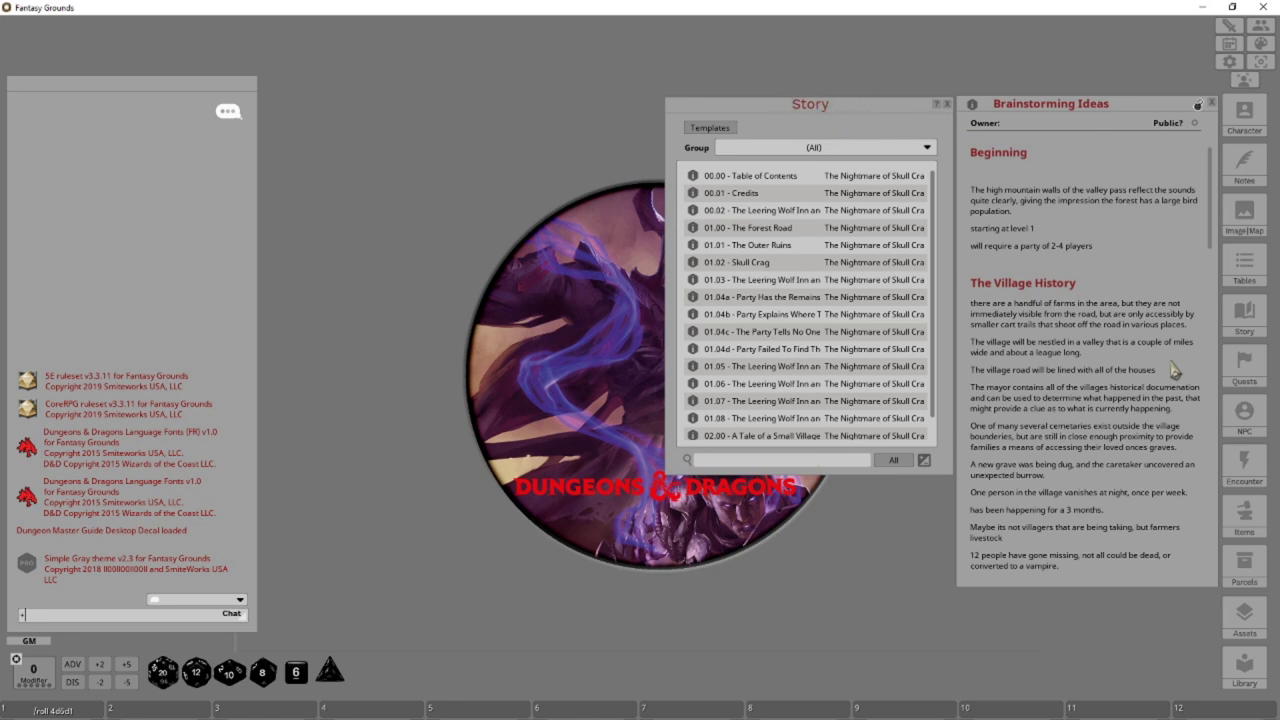
# Examine the story group's editable name and the group assigned to each story entry.
pyautogui.click(927, 150)
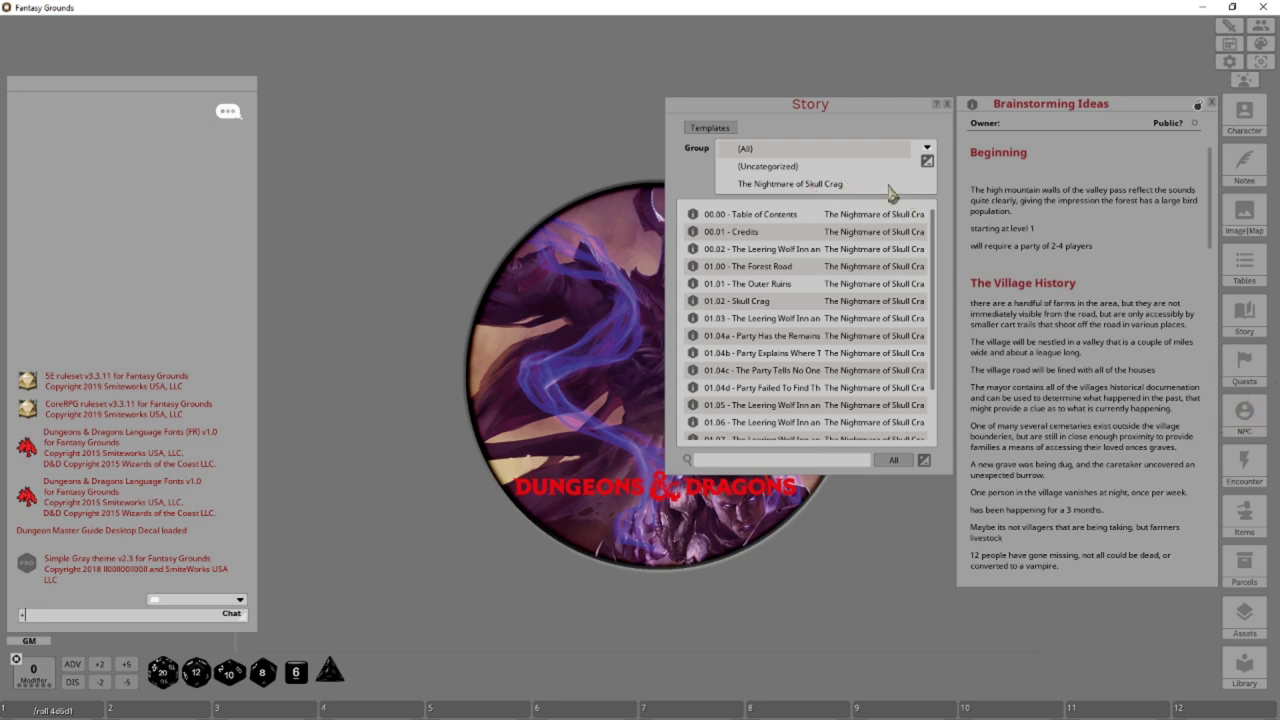
pyautogui.click(927, 161)
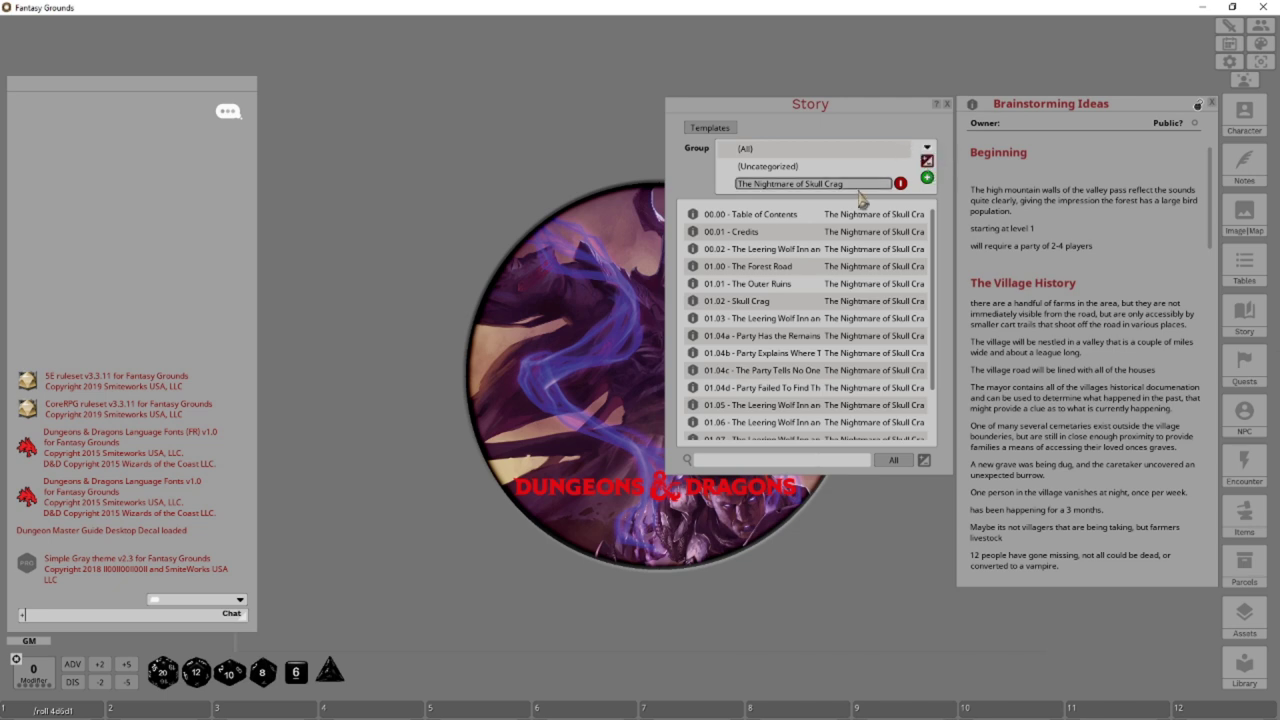
pyautogui.moveTo(858, 190); pyautogui.dragTo(737, 188)
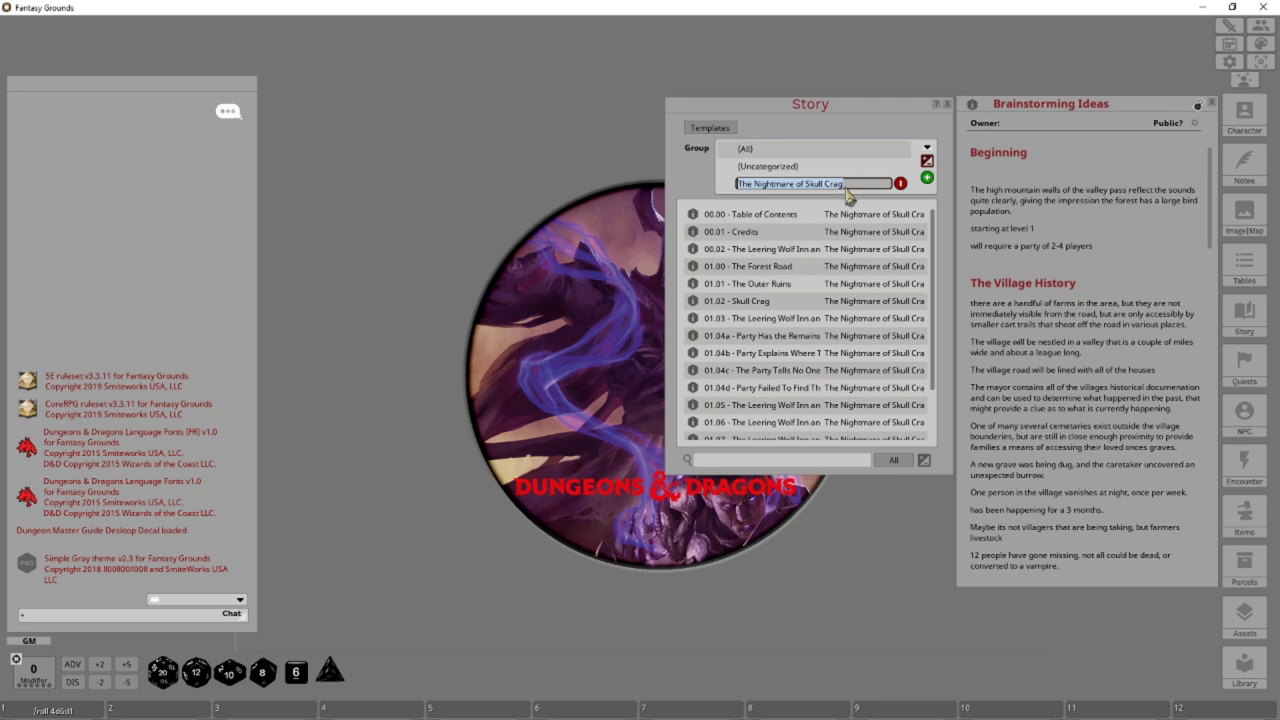
pyautogui.click(928, 163)
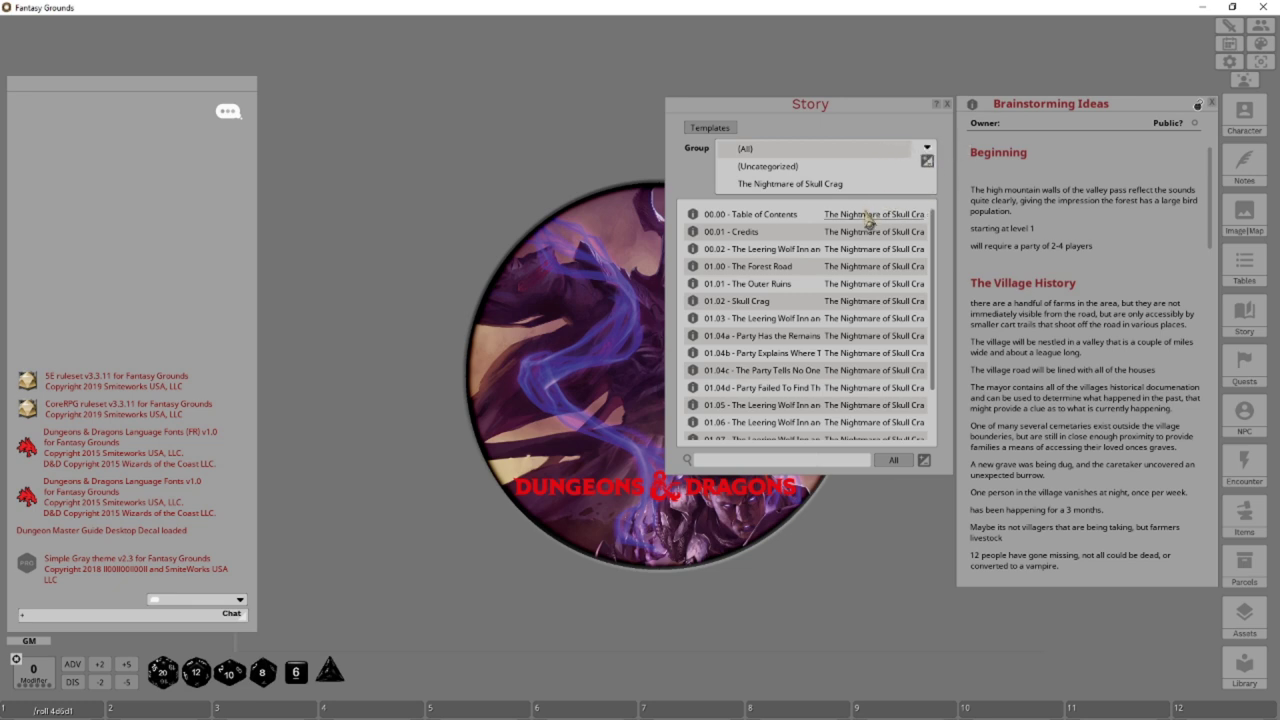
pyautogui.scroll(-3, 870, 362)
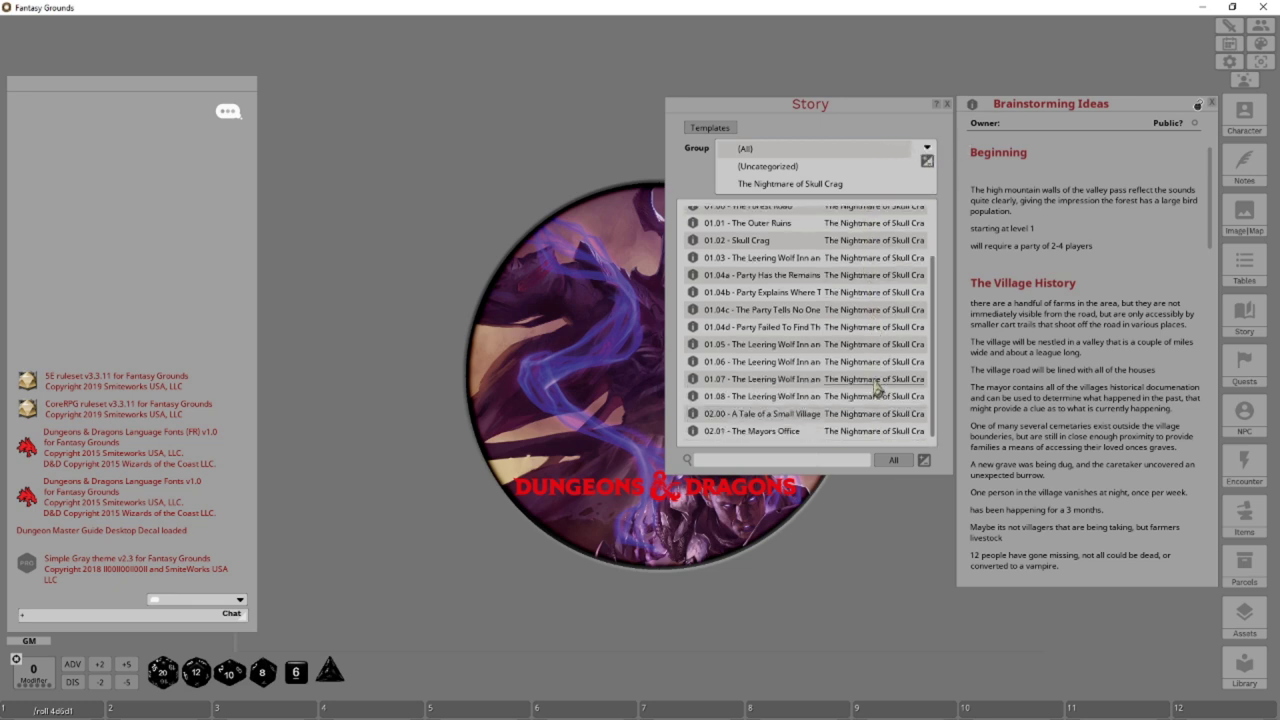
pyautogui.scroll(3, 860, 432)
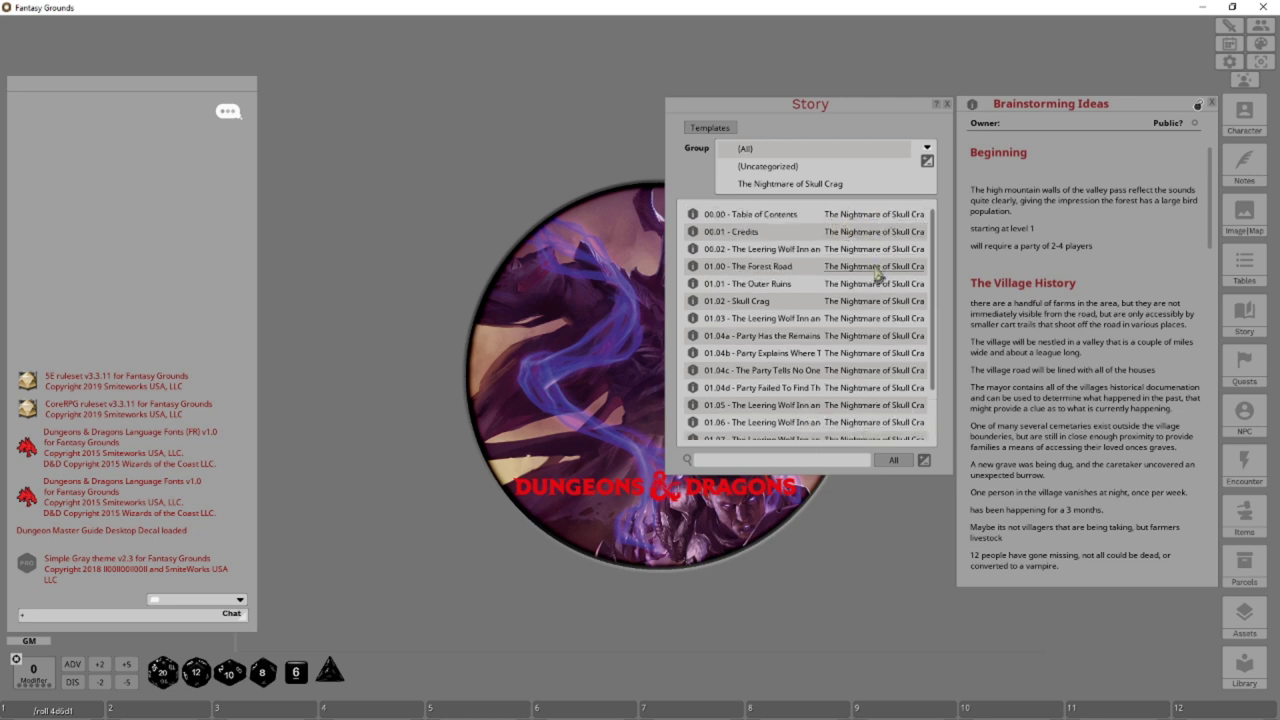
pyautogui.scroll(-3, 893, 368)
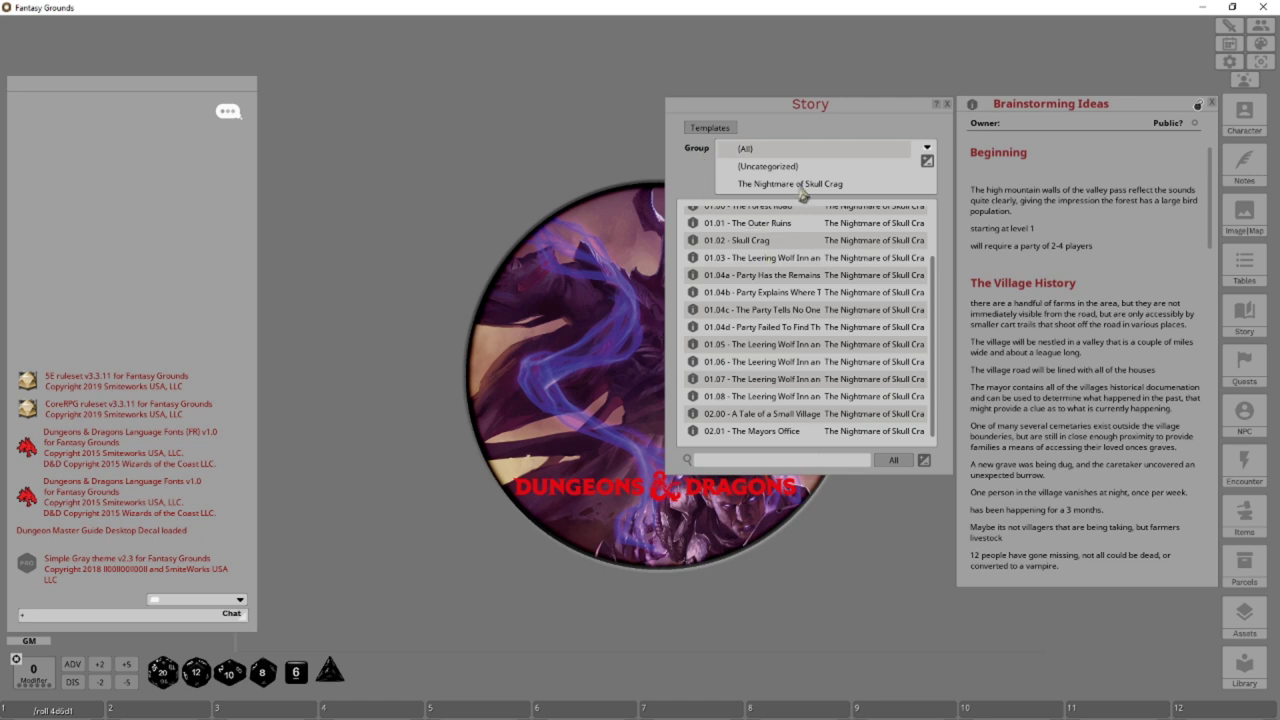
pyautogui.click(927, 150)
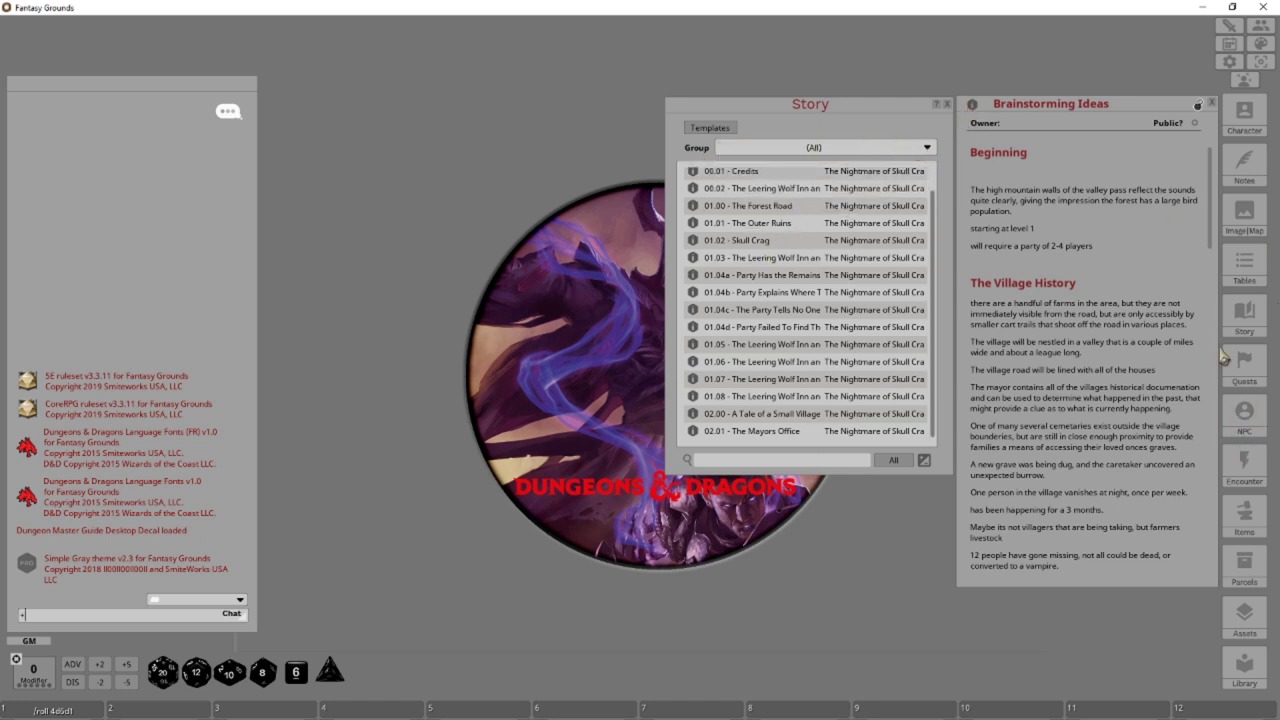
# Open the NPC list, filter it by the "A Sample Adventure" group and open its groups for editing.
pyautogui.click(1250, 420)
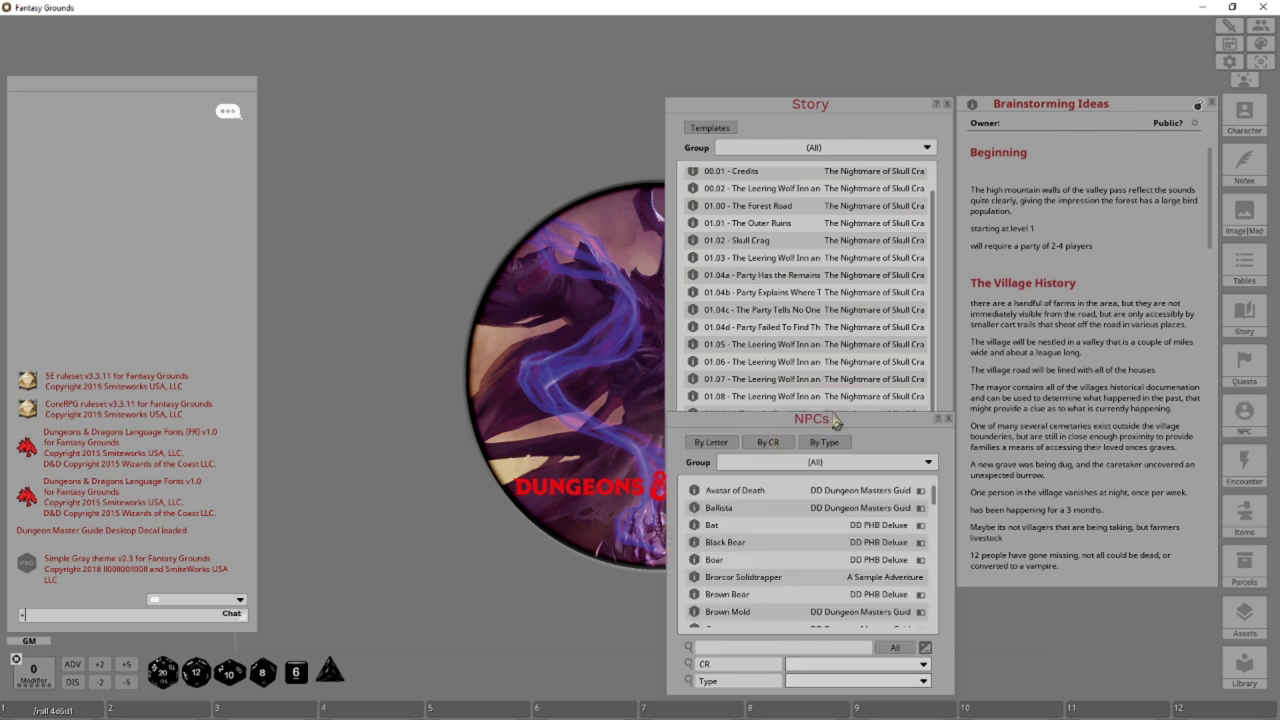
pyautogui.moveTo(827, 414); pyautogui.dragTo(680, 240)
pyautogui.click(697, 292)
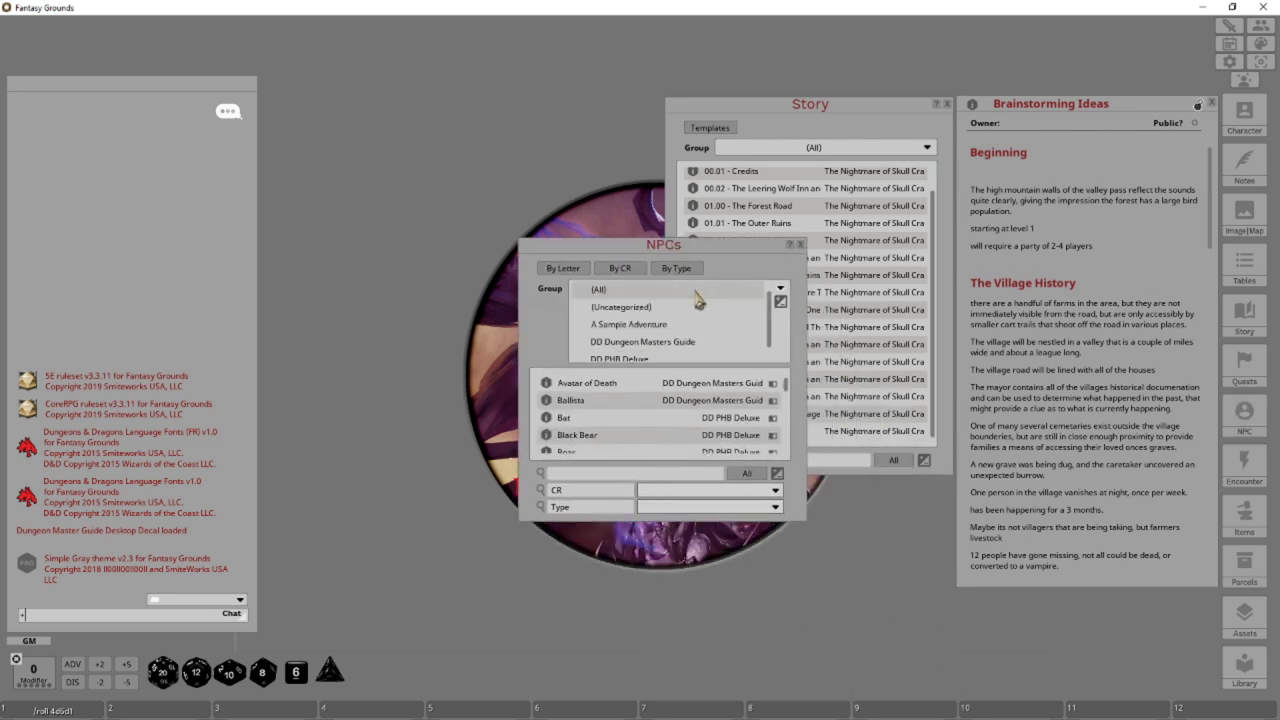
pyautogui.click(632, 326)
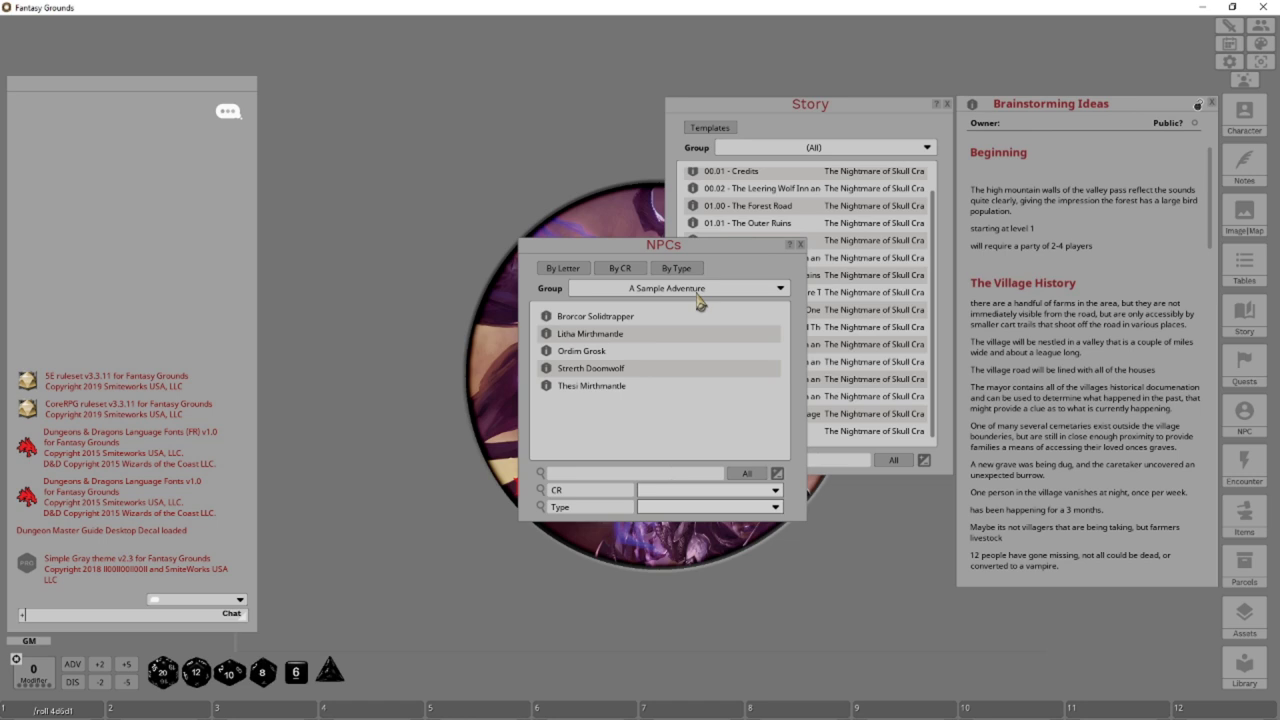
pyautogui.click(785, 290)
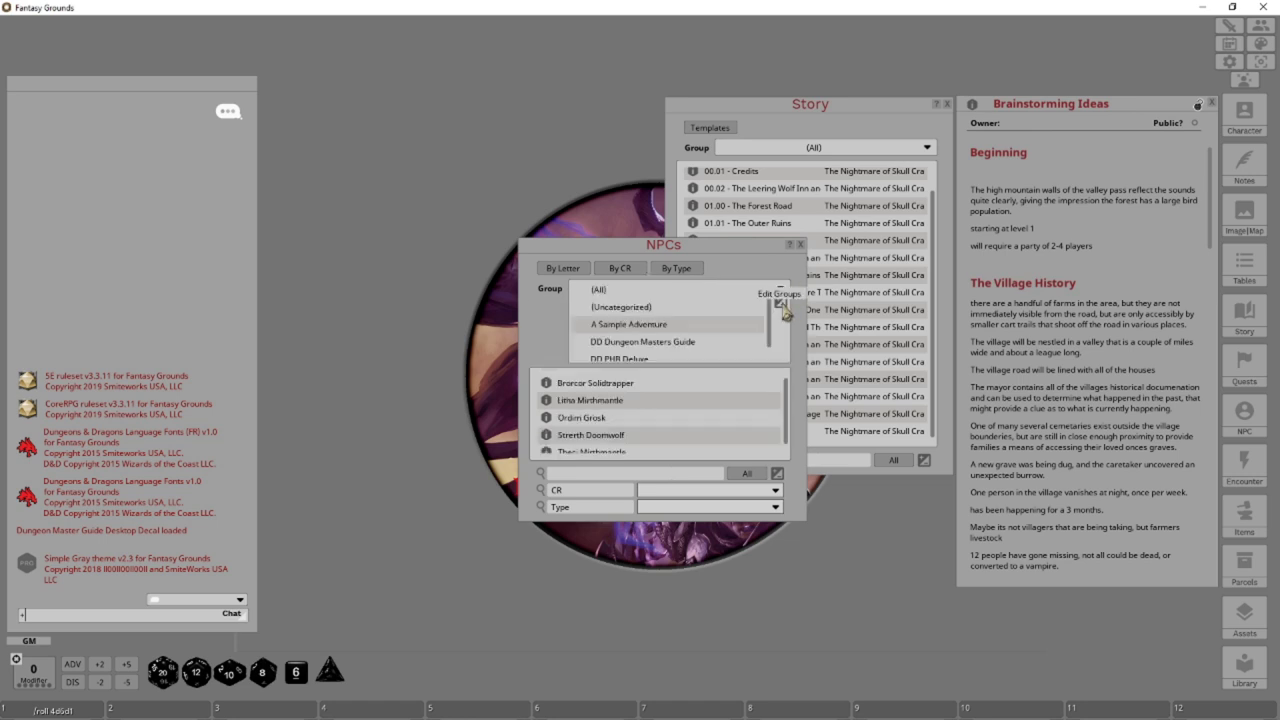
# Copy the group name "The Nightmare of Skull Crag" from the story groups and leave group editing there.
pyautogui.click(836, 130)
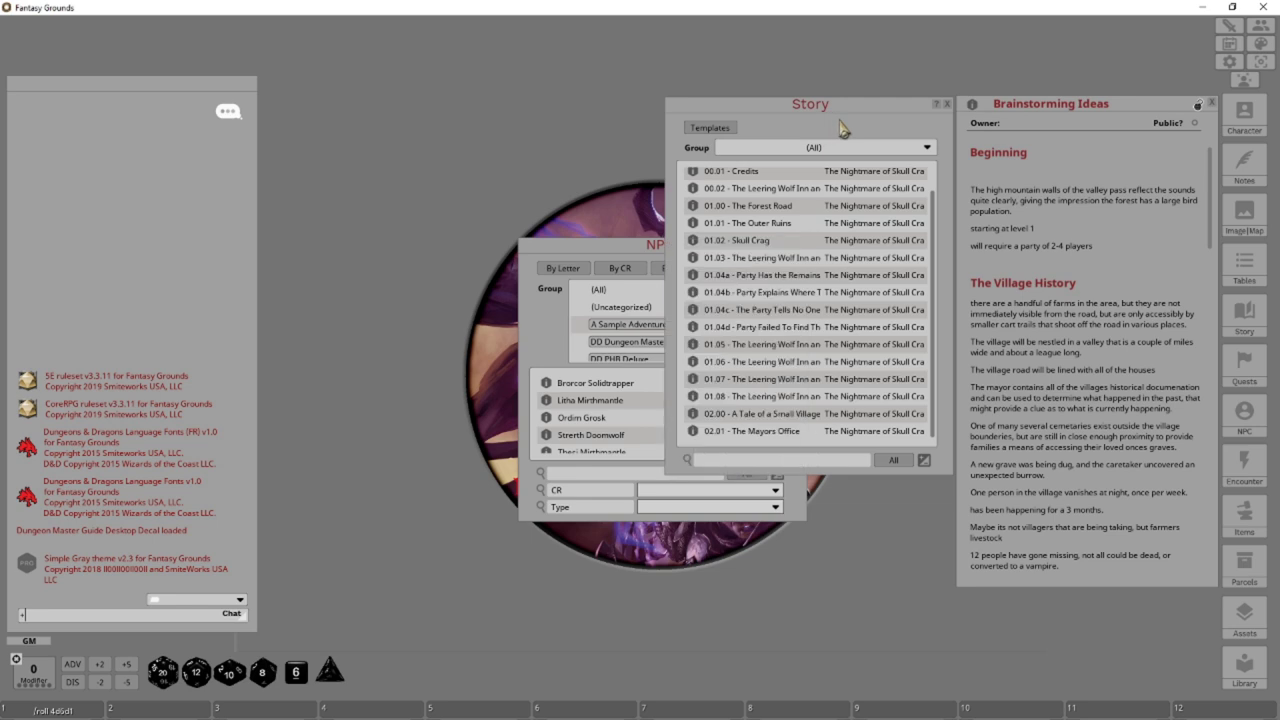
pyautogui.click(929, 150)
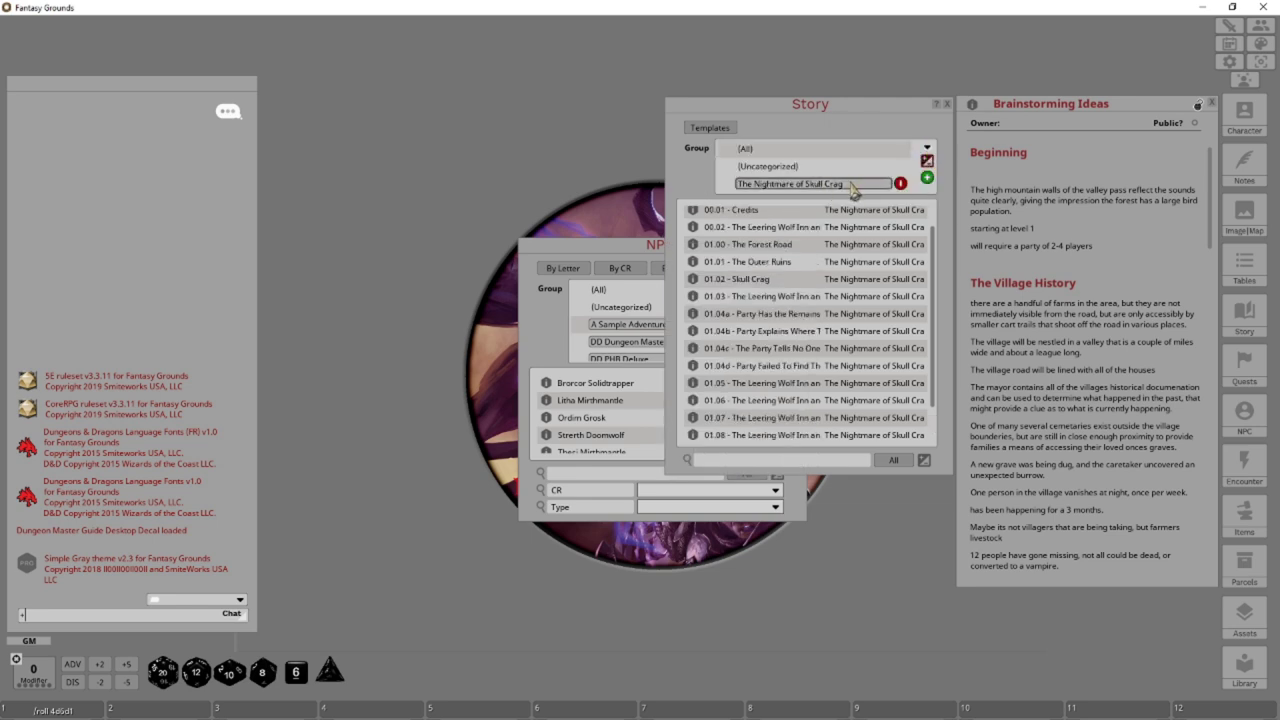
pyautogui.doubleClick(853, 188)
pyautogui.hotkey('ctrl', 'c')
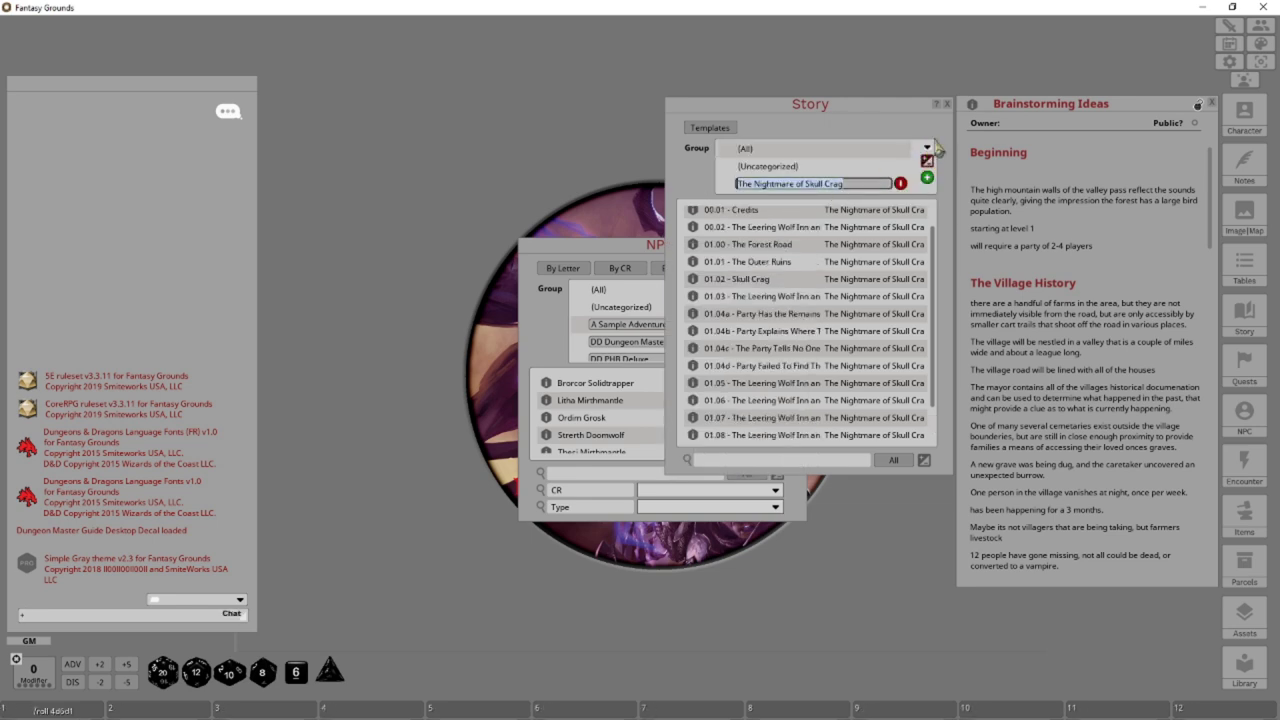
pyautogui.click(927, 160)
# Rename the NPC group "A Sample Adventure" as "The Nightmare of Skull Crag" and finish editing the groups.
pyautogui.click(630, 254)
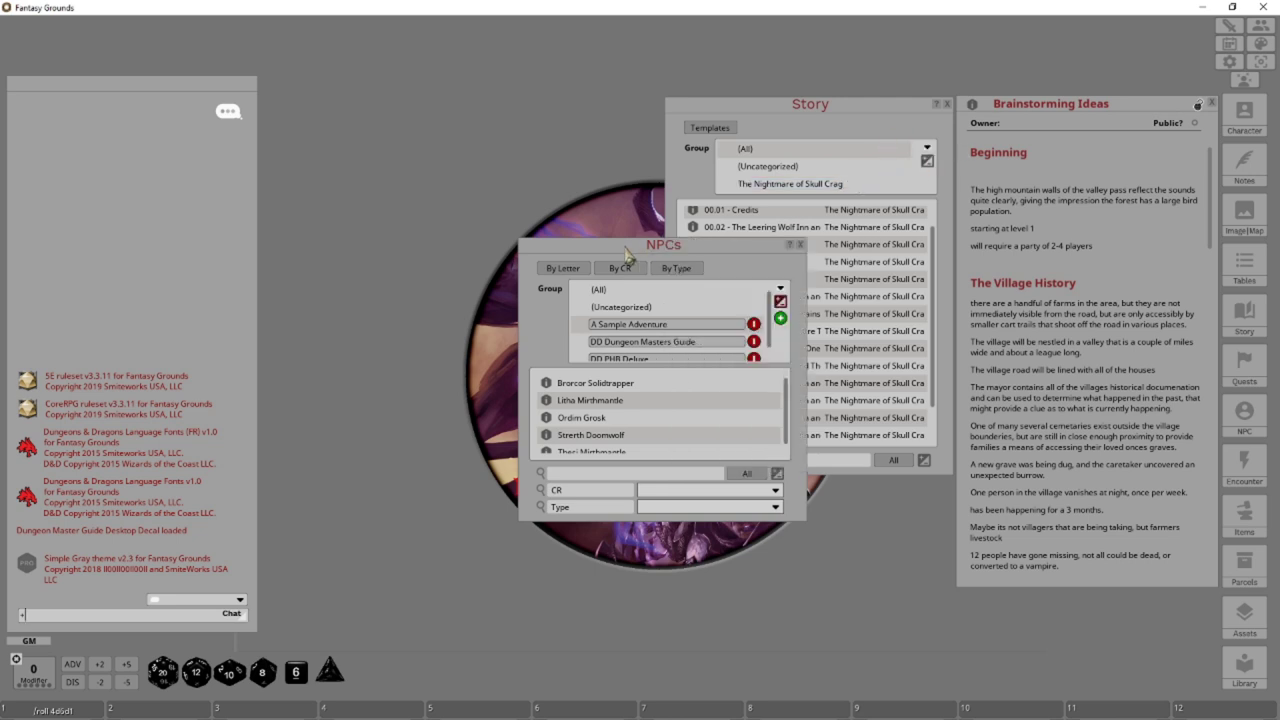
pyautogui.click(683, 327)
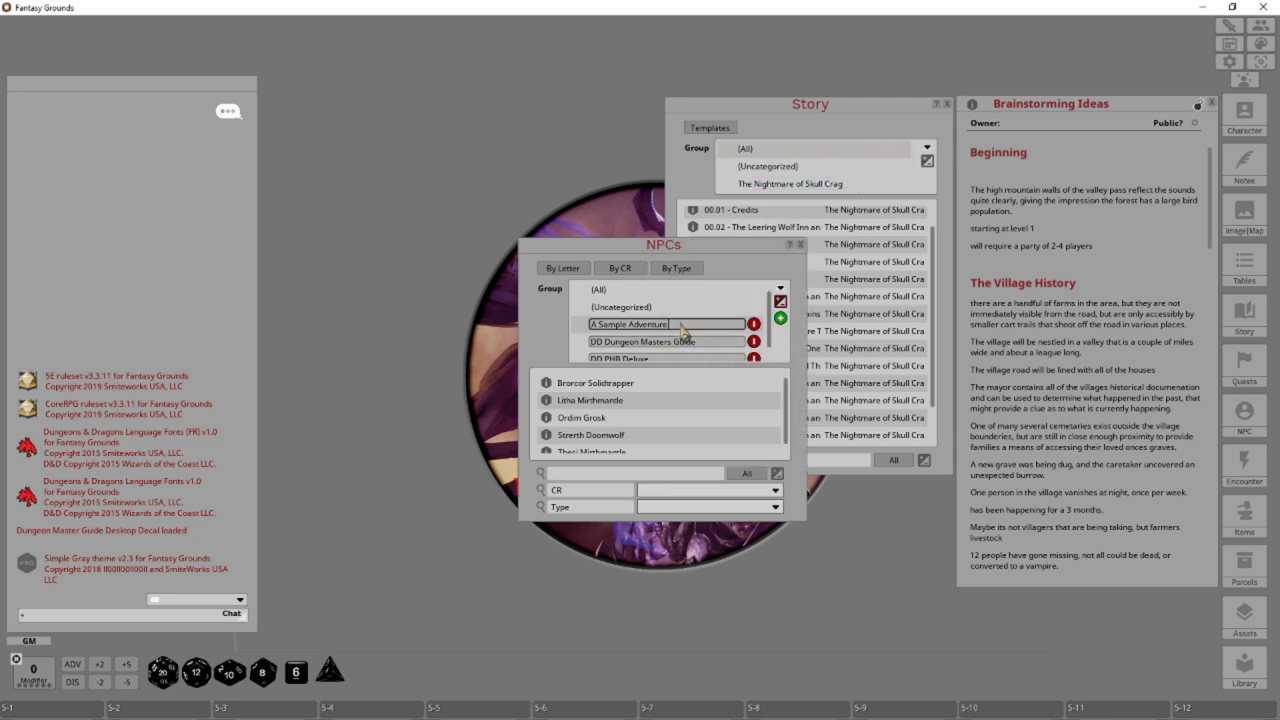
pyautogui.hotkey('shift', 'Home')
pyautogui.hotkey('ctrl', 'v')
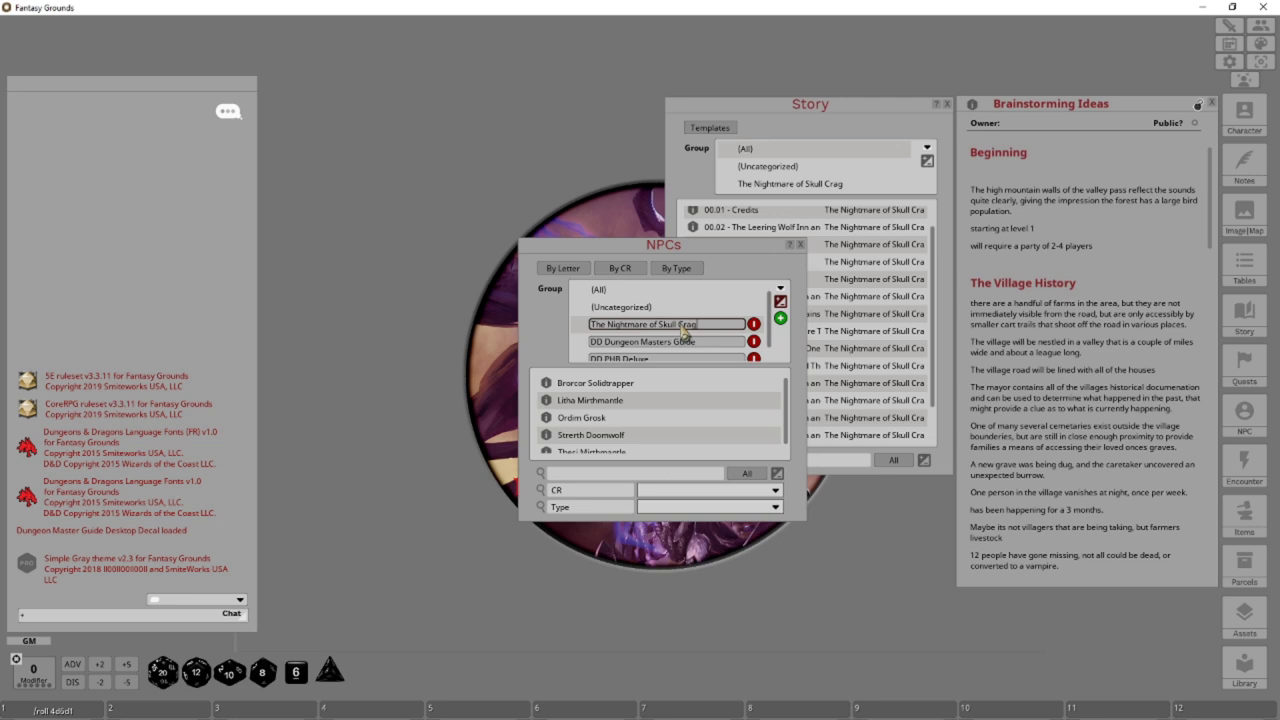
pyautogui.click(780, 302)
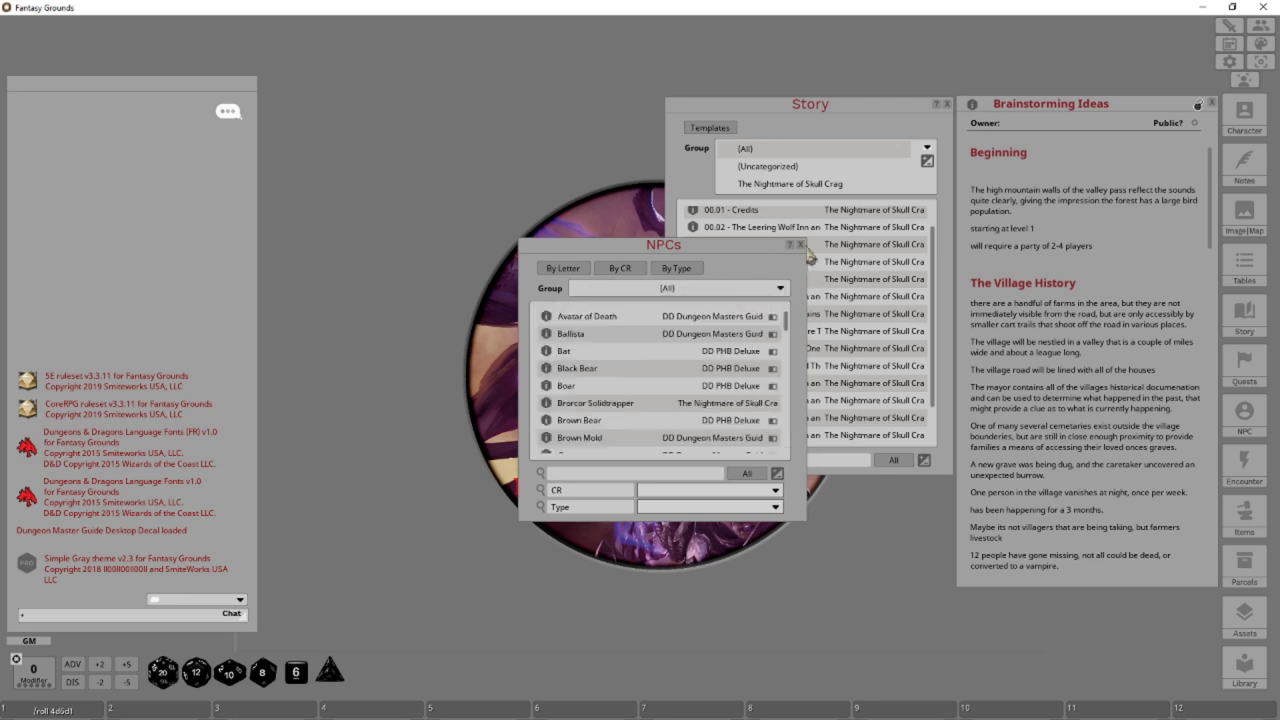
# Filter the NPC list by the "The Nightmare of Skull Crag" group to check its members, and close the list.
pyautogui.click(666, 289)
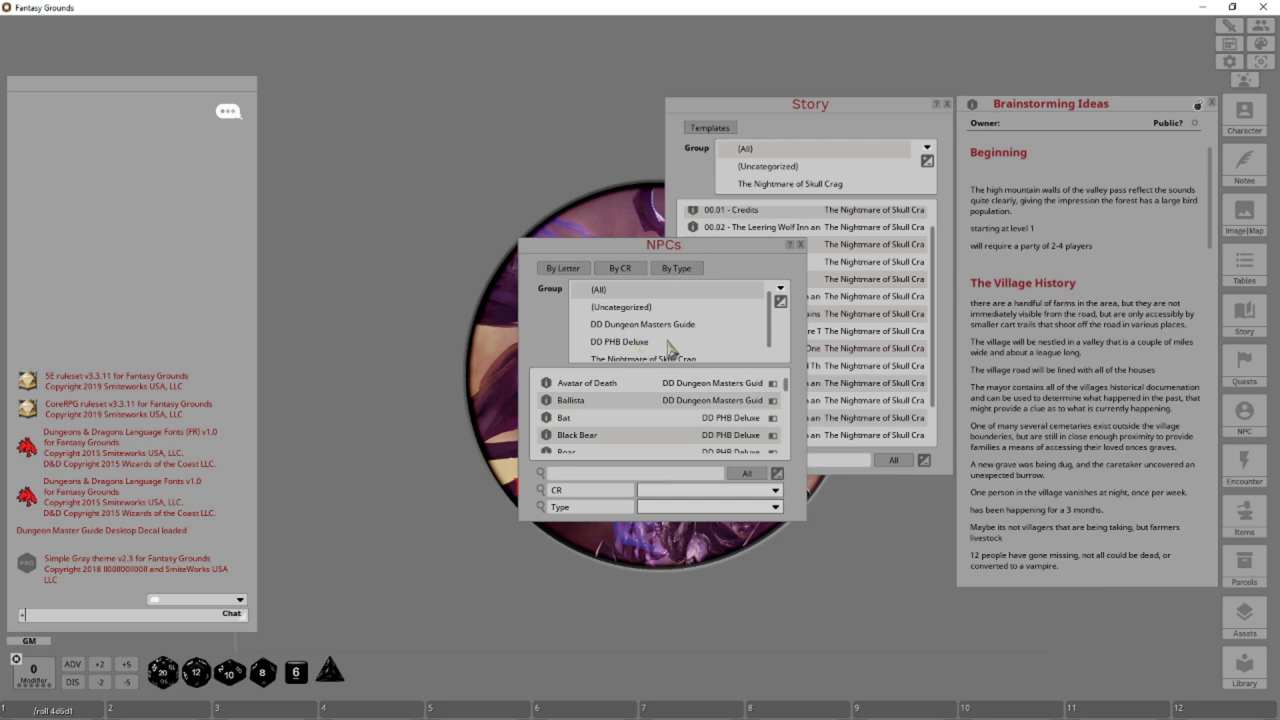
pyautogui.scroll(-1, 672, 340)
pyautogui.click(660, 356)
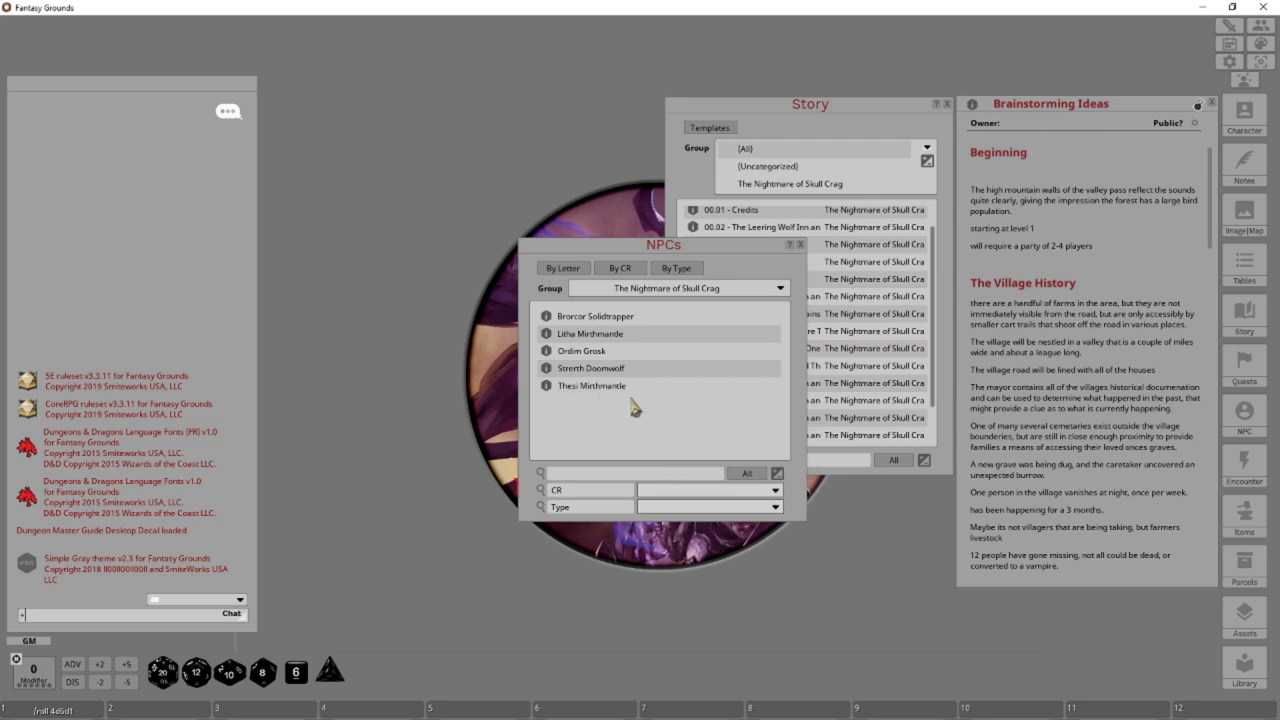
pyautogui.click(800, 245)
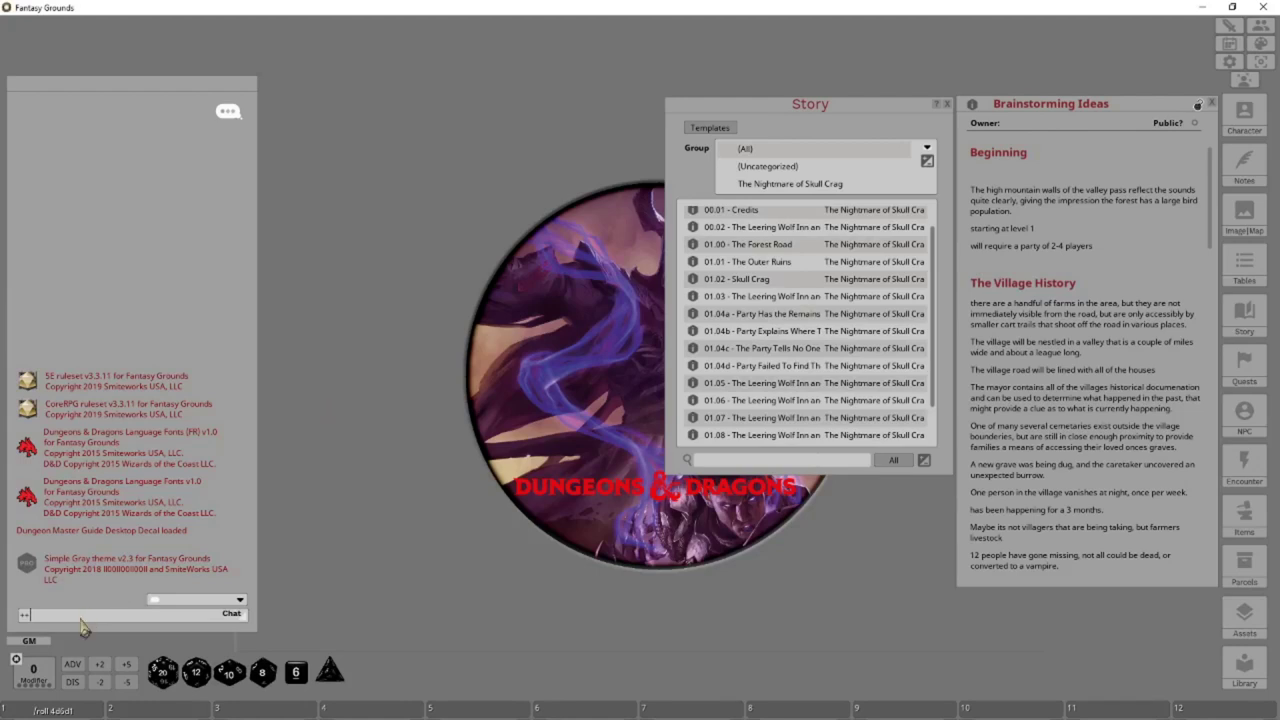
# Open the Module Export window with the chat command /export.
pyautogui.press('BackSpace')
pyautogui.press('BackSpace')
pyautogui.write('/esxpo')
pyautogui.press('BackSpace')
pyautogui.press('BackSpace')
pyautogui.press('BackSpace')
pyautogui.press('BackSpace')
pyautogui.write('xport')
pyautogui.press('Return')
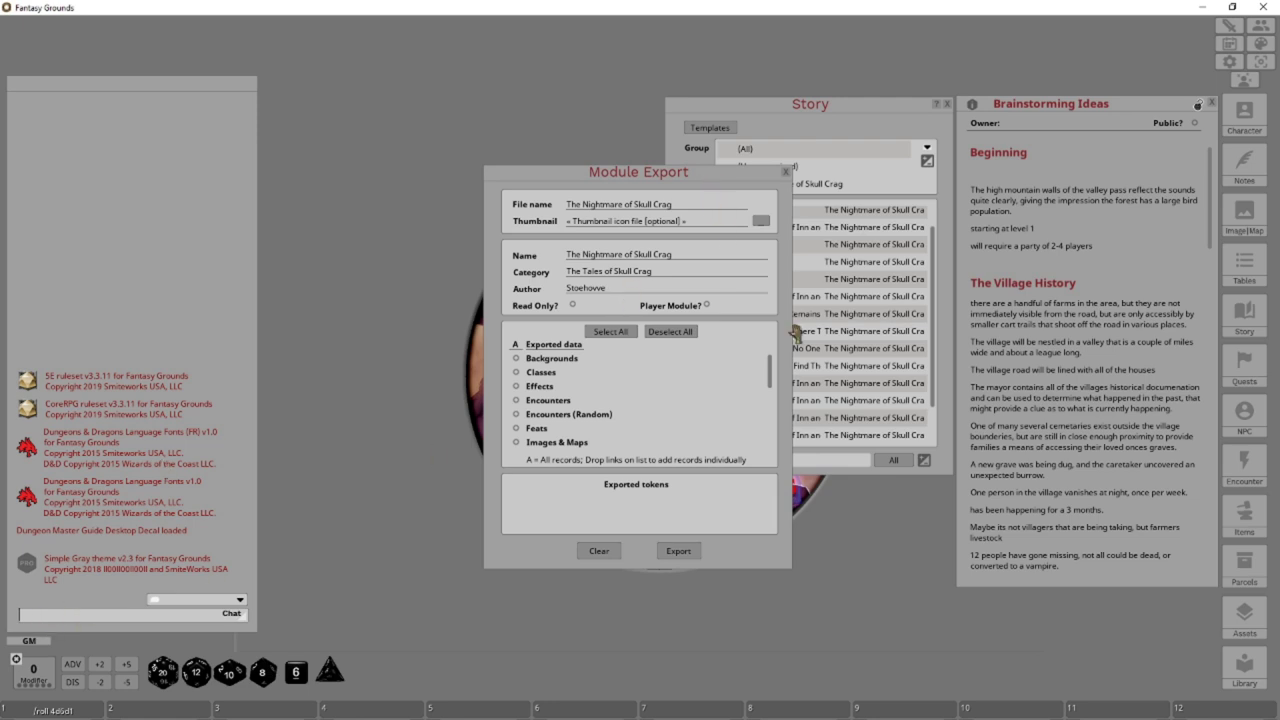
# Look at the export option in the Library, and review the category in Module Export before closing it.
pyautogui.click(1243, 668)
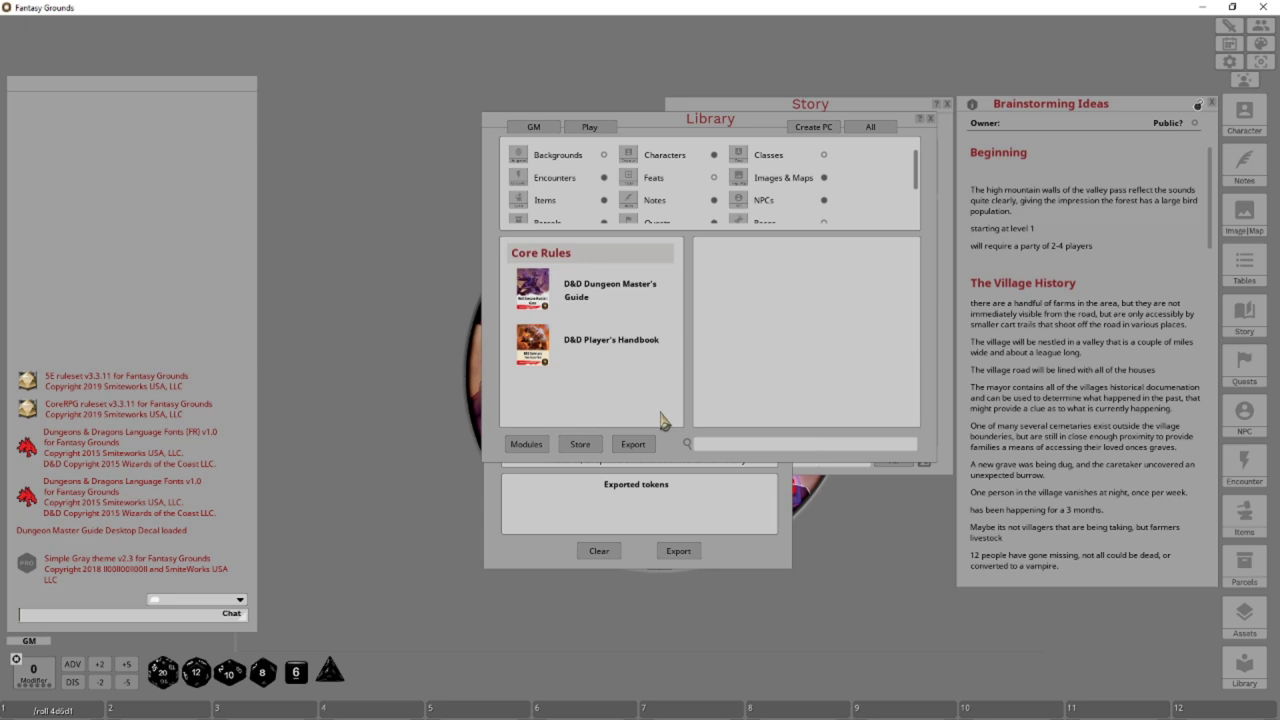
pyautogui.click(930, 118)
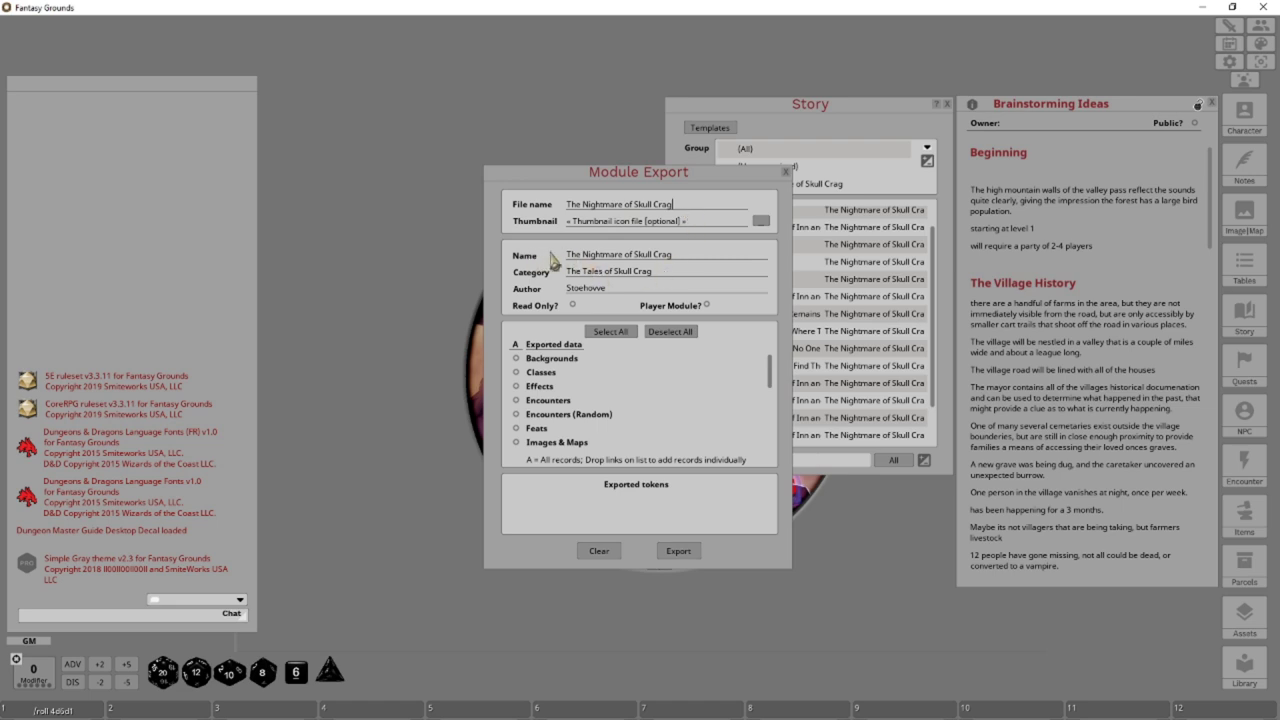
pyautogui.click(665, 272)
pyautogui.hotkey('ctrl', 'a')
pyautogui.click(786, 171)
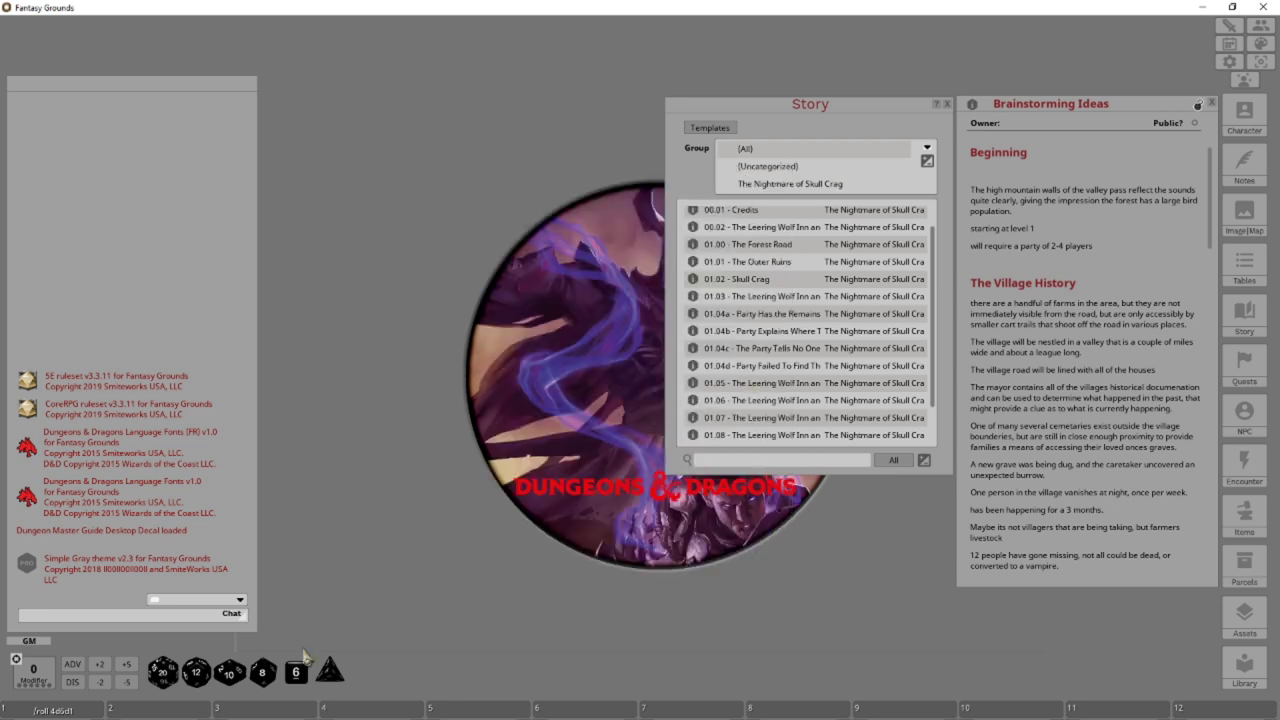
# Reopen the Module Export window with the /export command to view its fields, and close it.
pyautogui.click(50, 616)
pyautogui.write('/export')
pyautogui.press('Return')
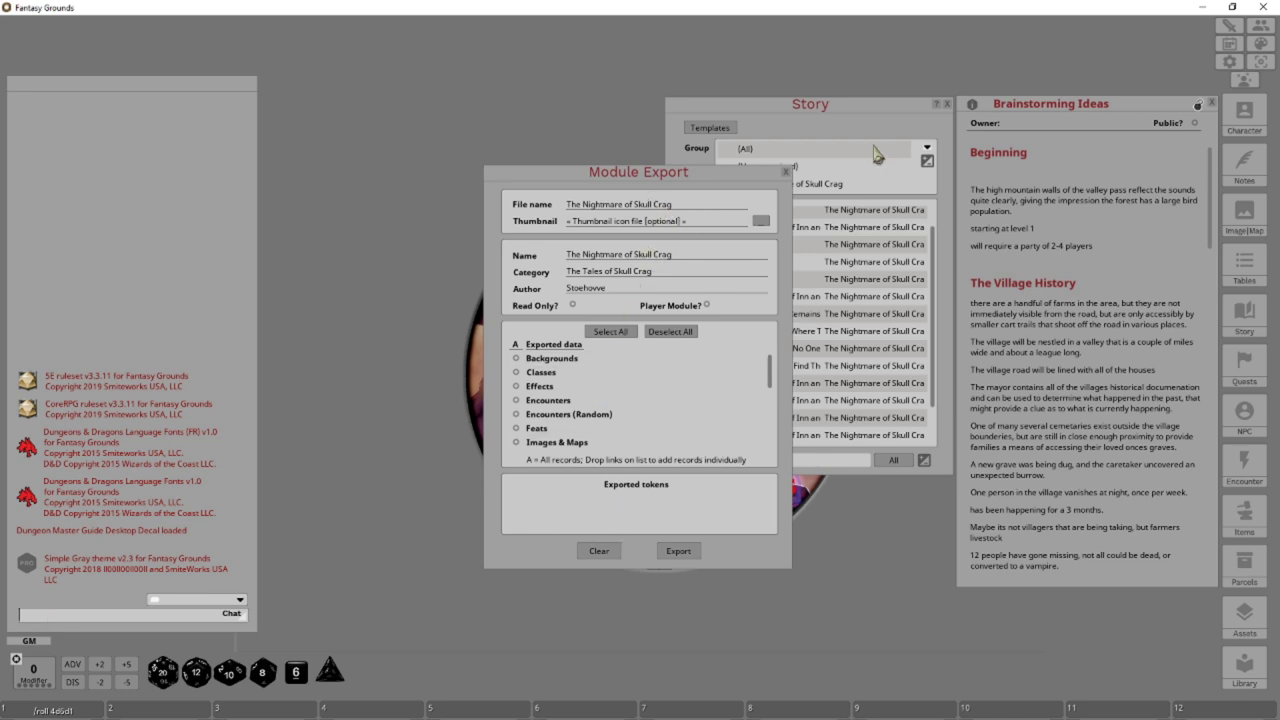
pyautogui.click(786, 172)
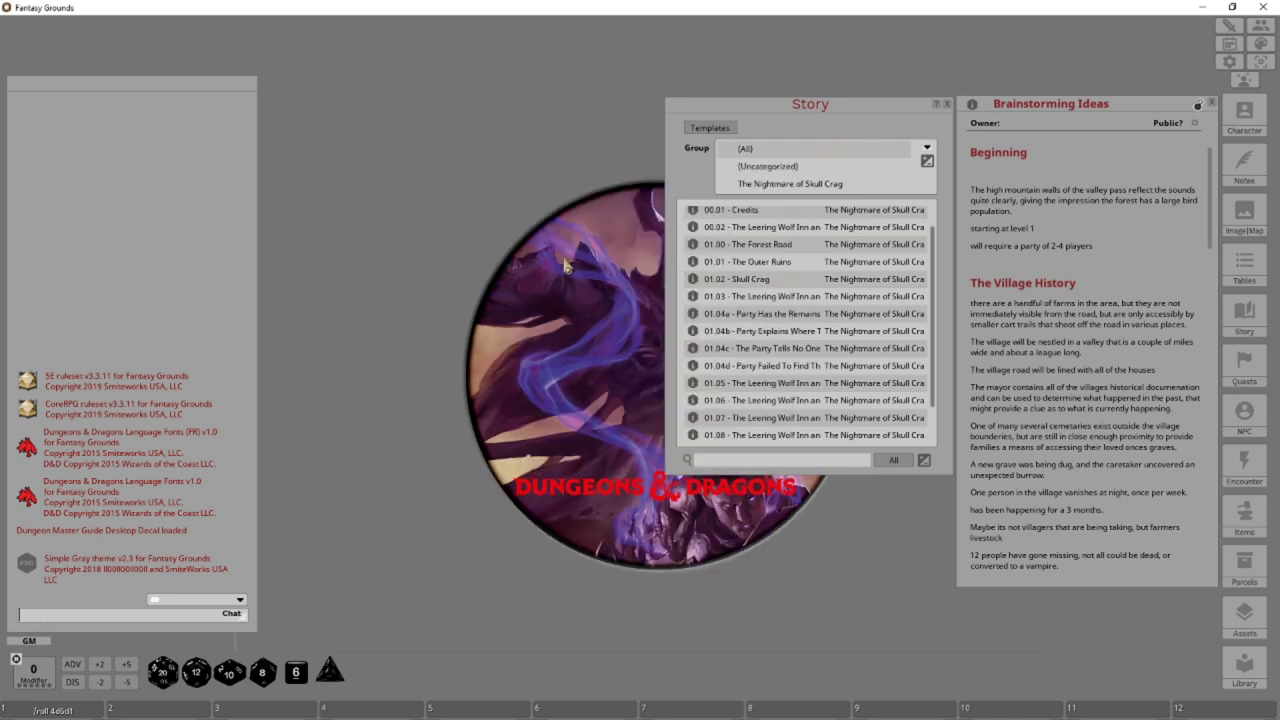